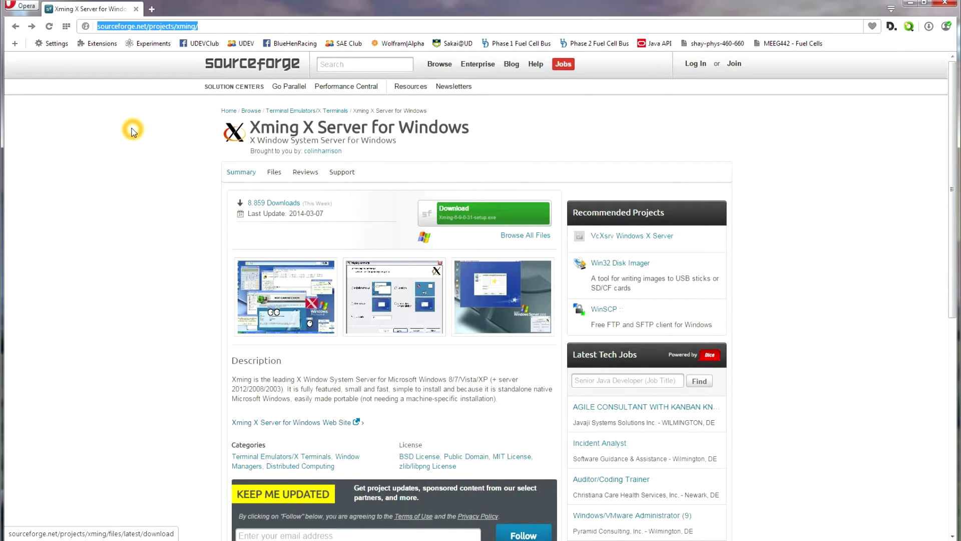
# Start the Xming X Server for Windows installer download from its SourceForge page.
pyautogui.click(101, 27)
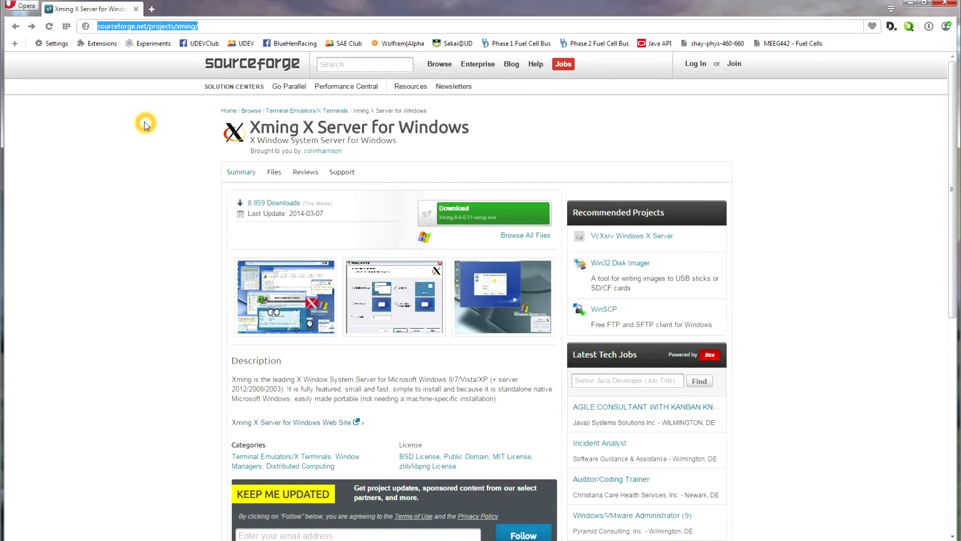
pyautogui.click(458, 220)
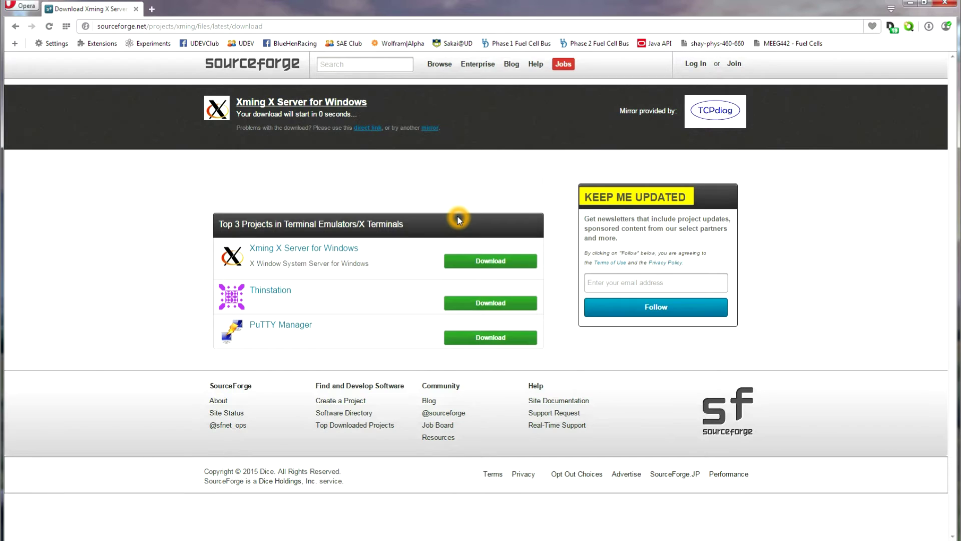
# Save the Xming-6-9-0-31 setup executable to the Downloads folder.
pyautogui.click(426, 265)
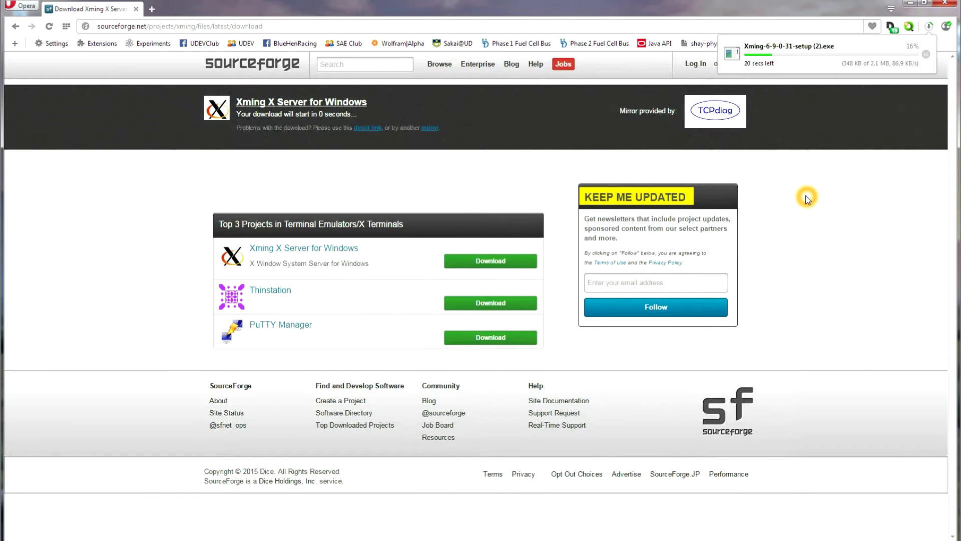
# Run the downloaded Xming installer and keep the default install folder.
pyautogui.click(801, 56)
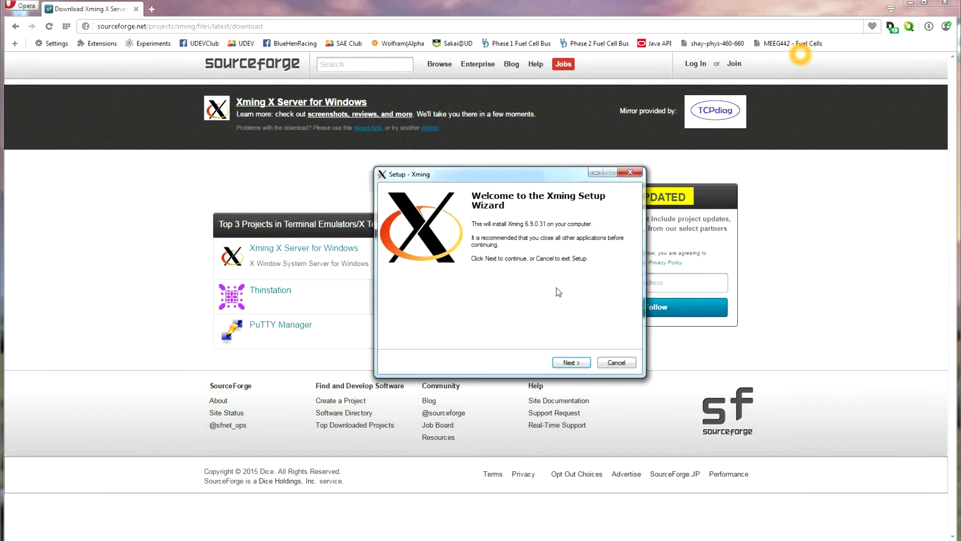
pyautogui.click(569, 363)
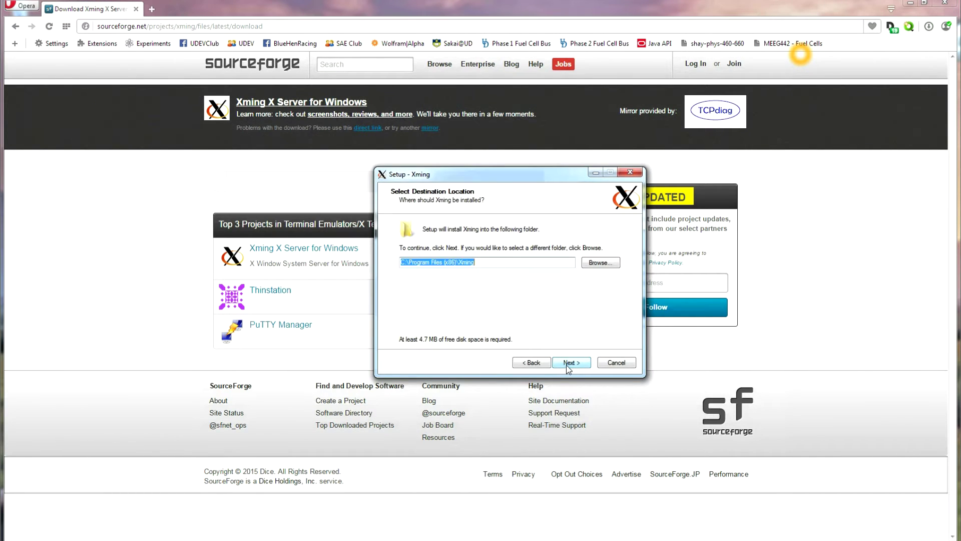
pyautogui.click(570, 363)
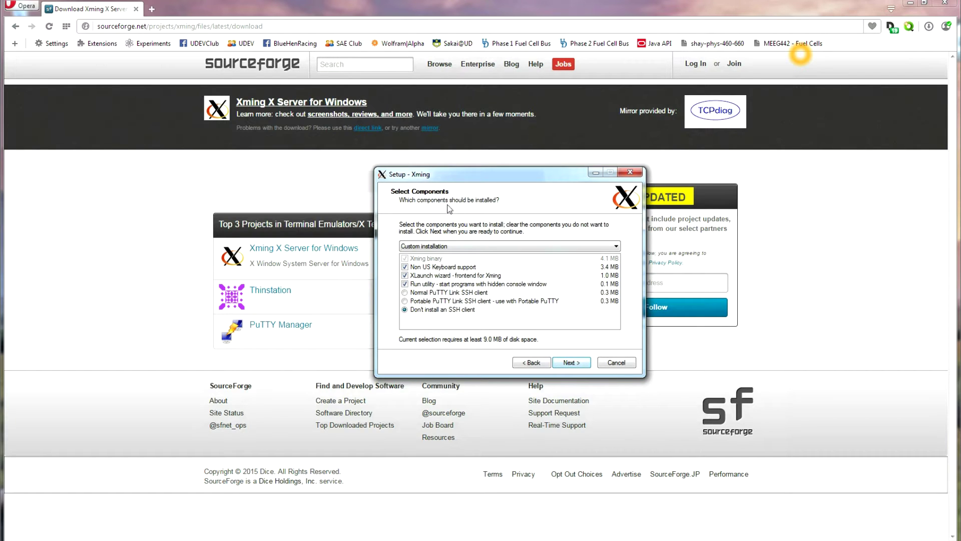
# Choose Custom installation with 'Don't install an SSH client', keeping default group and tasks.
pyautogui.click(463, 245)
pyautogui.click(431, 254)
pyautogui.click(426, 246)
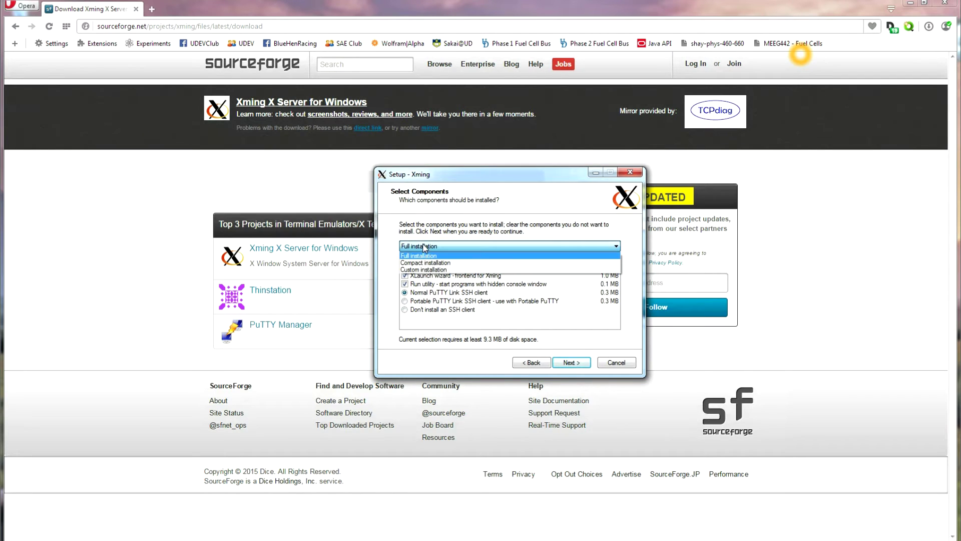
pyautogui.click(425, 270)
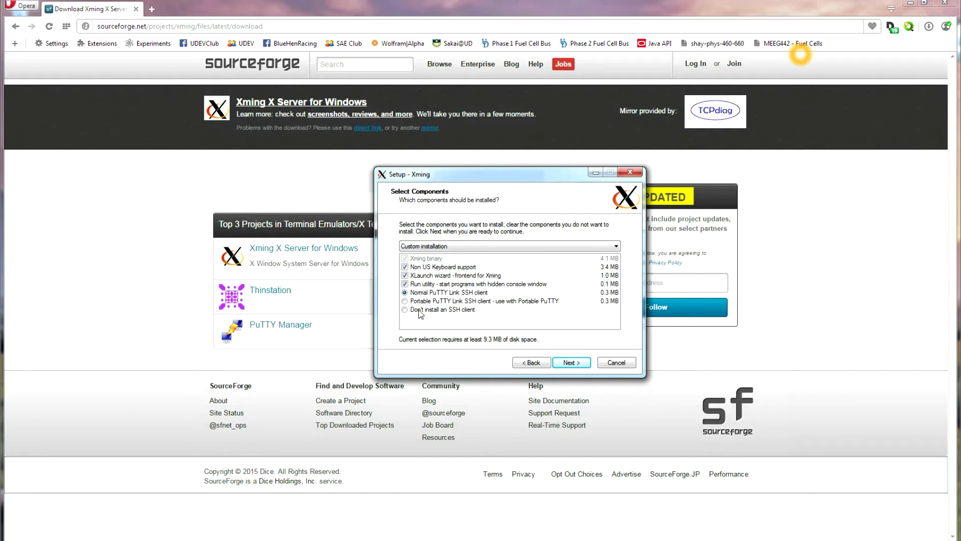
pyautogui.click(405, 310)
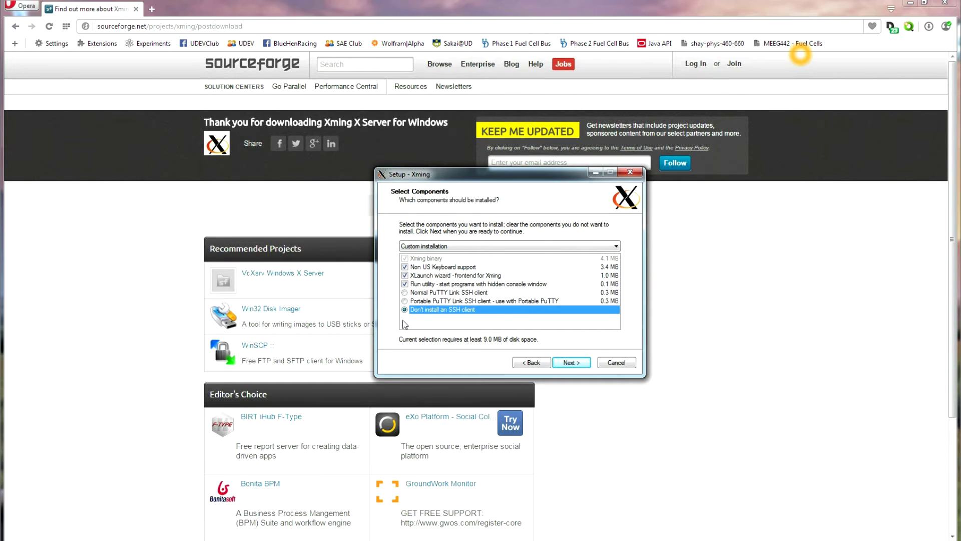
pyautogui.click(571, 364)
pyautogui.click(572, 364)
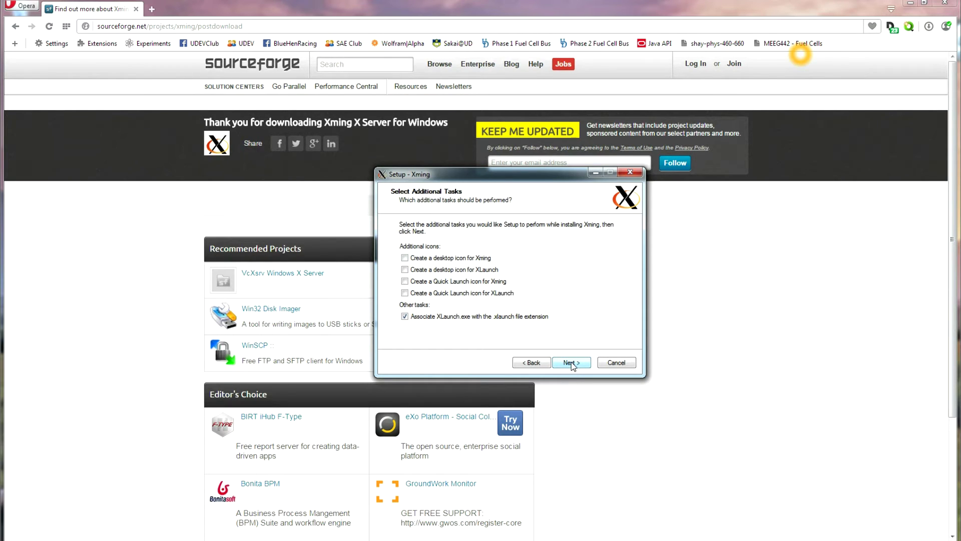
pyautogui.click(571, 363)
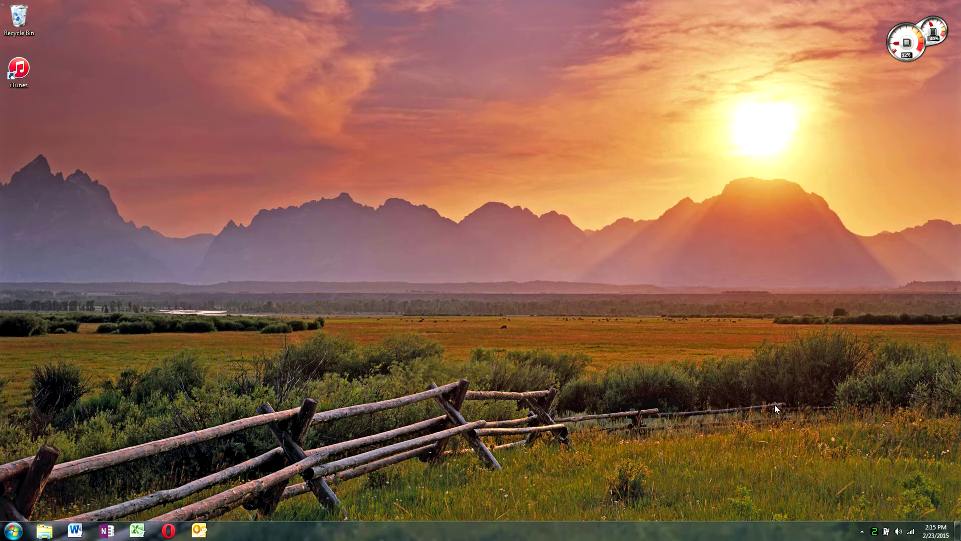
# Confirm Xming is running in the system tray, then launch PuTTY from the Start menu.
pyautogui.click(863, 531)
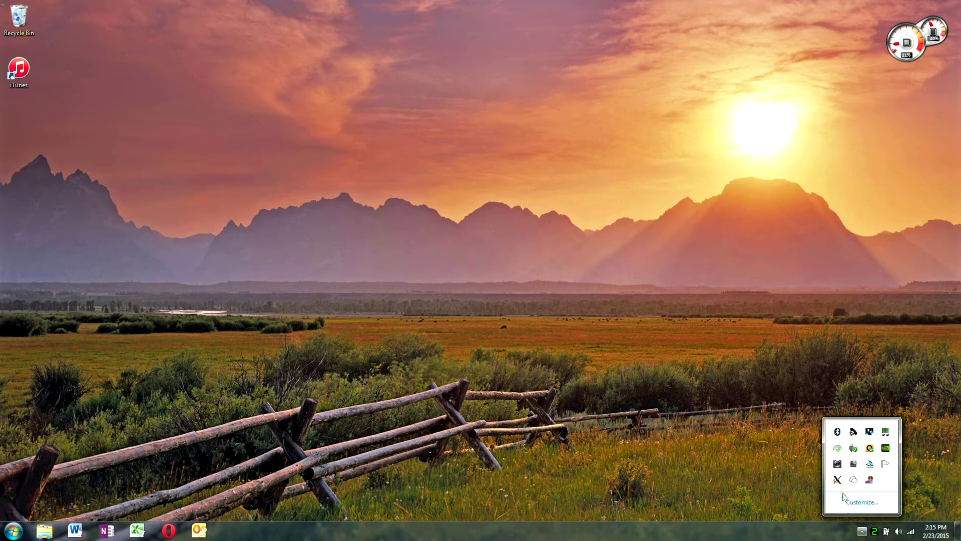
pyautogui.click(746, 445)
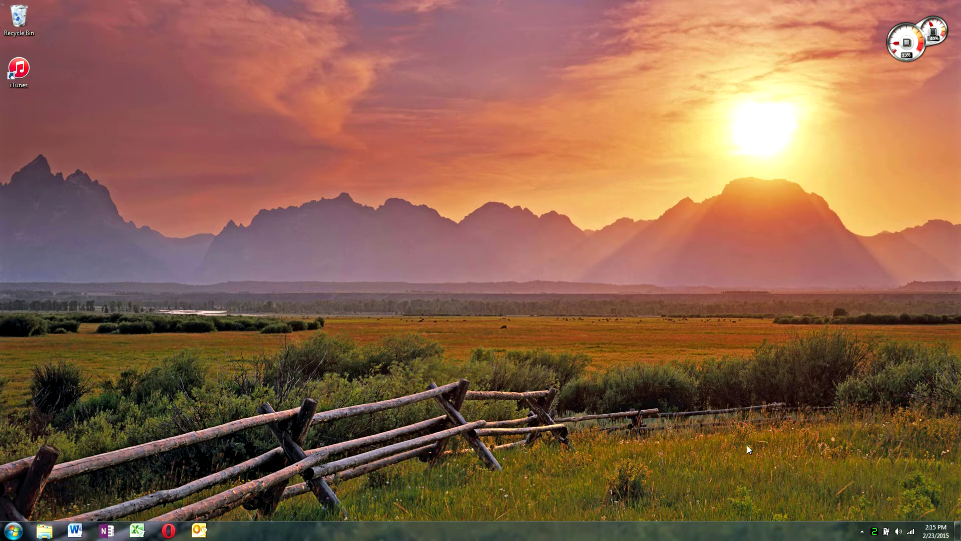
pyautogui.click(14, 530)
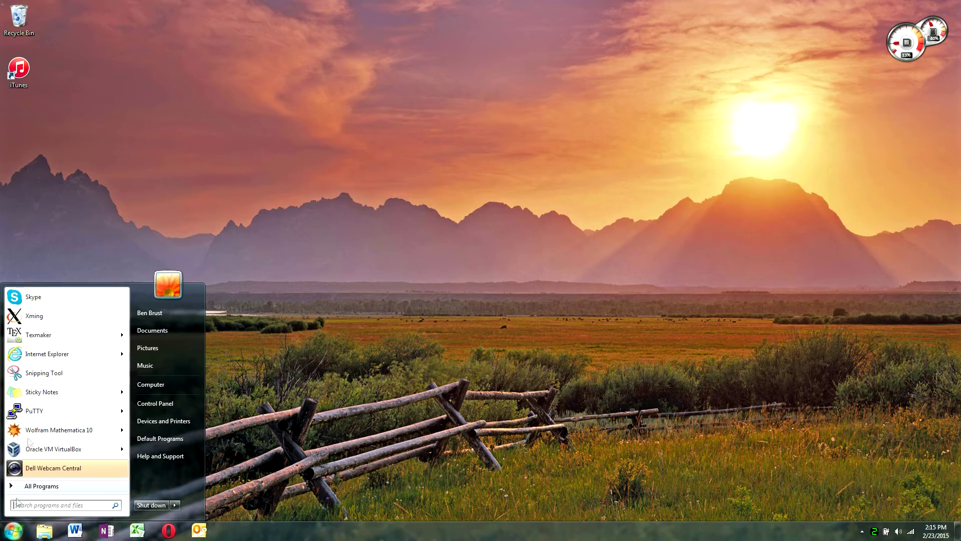
pyautogui.click(33, 410)
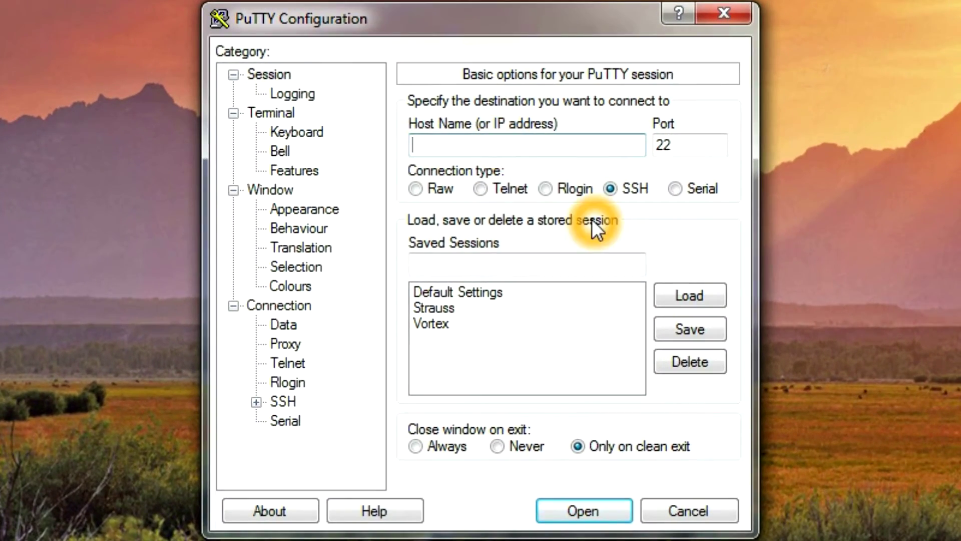
# Enter strauss.udel.edu as the host name, keeping SSH on port 22.
pyautogui.write('s')
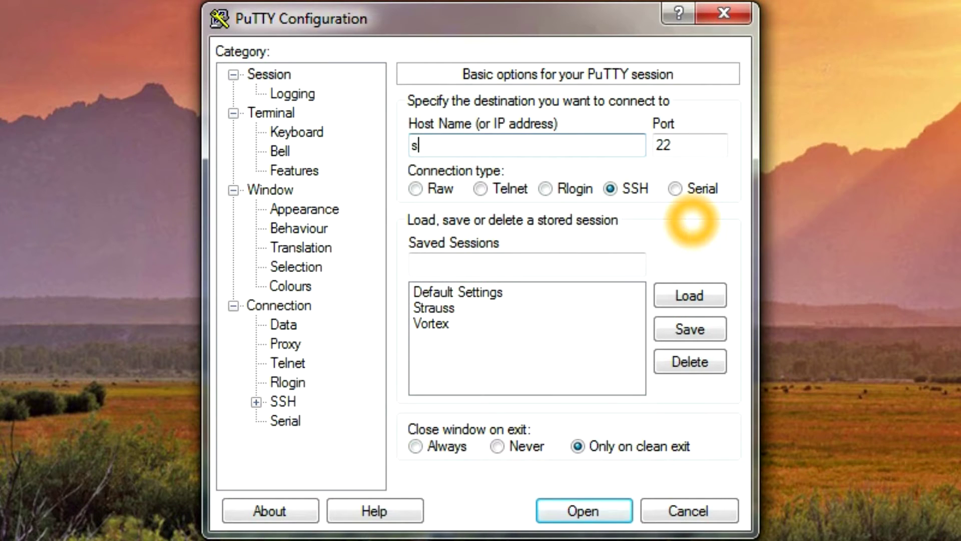
pyautogui.write('trauss.udel.e')
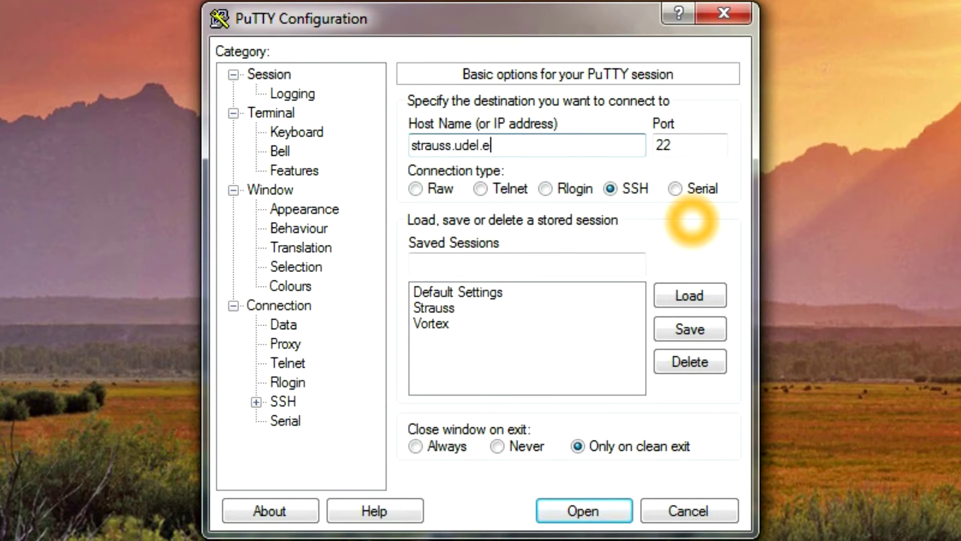
pyautogui.write('du')
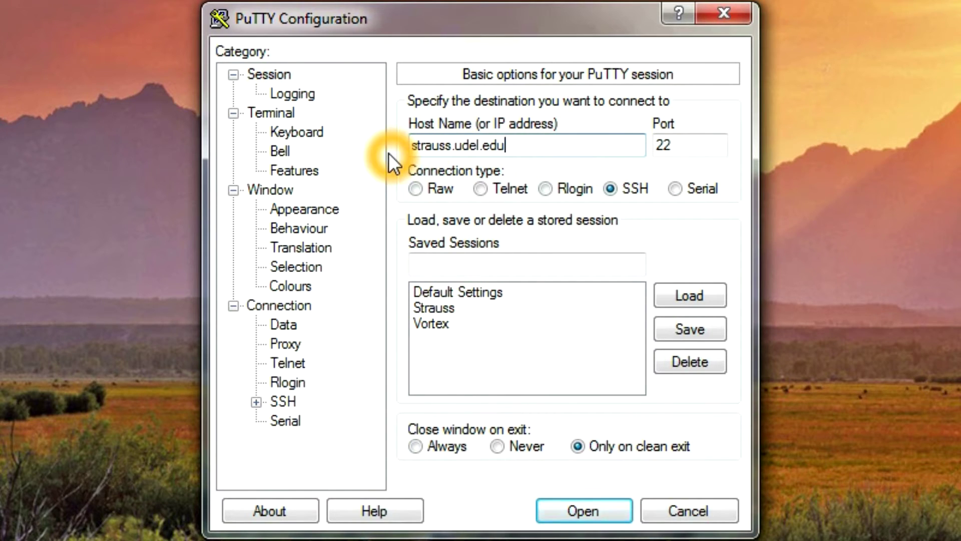
# Enable X11 forwarding under Connection > SSH > X11 with display location localhost:0.0.
pyautogui.click(256, 402)
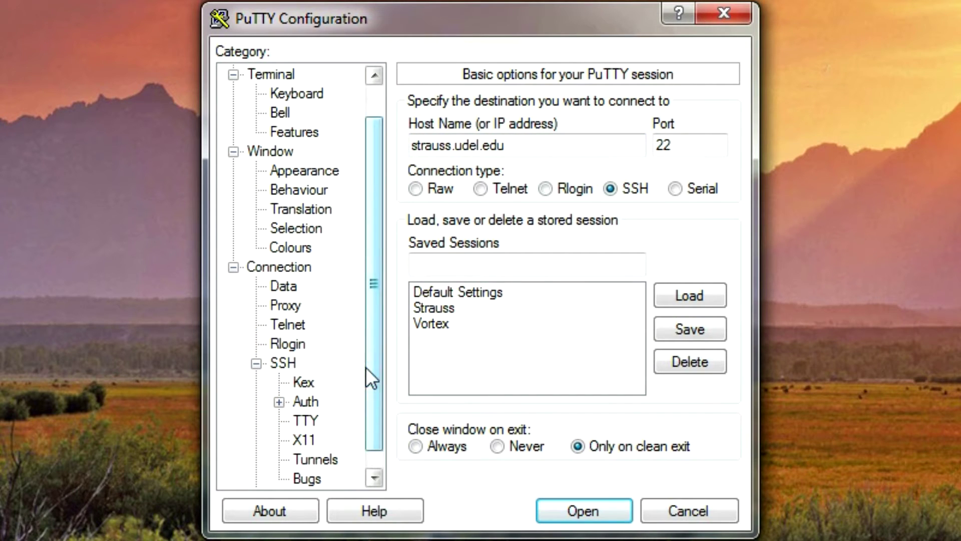
pyautogui.scroll(-1, 365, 368)
pyautogui.click(304, 417)
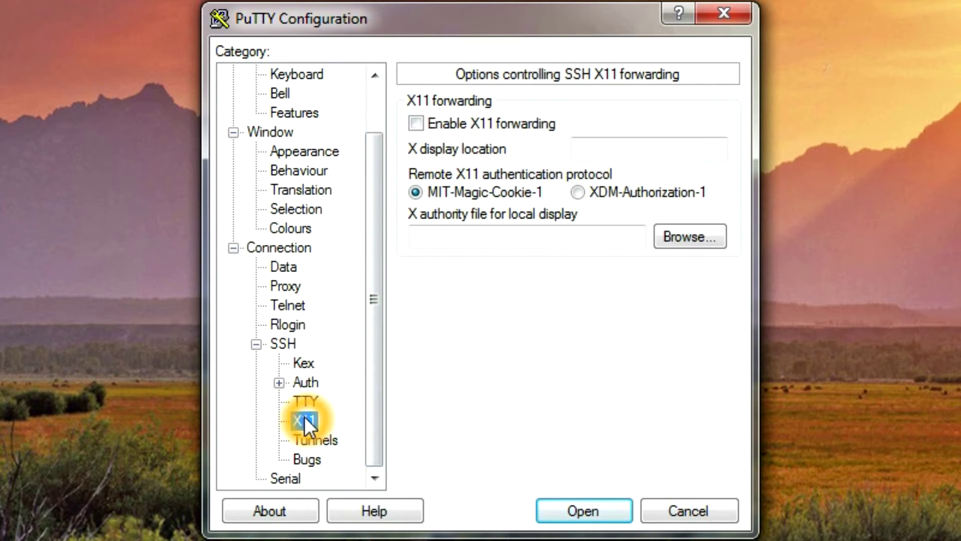
pyautogui.click(417, 123)
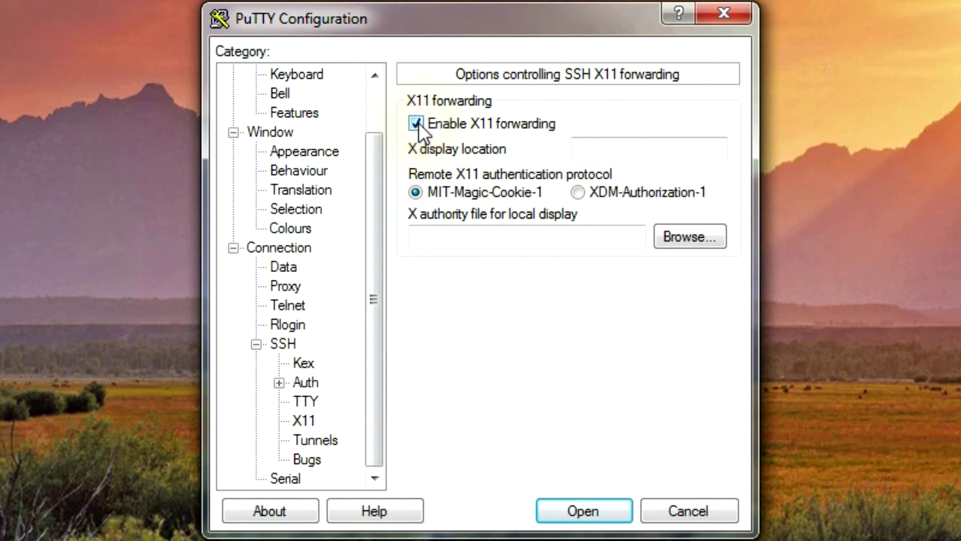
pyautogui.click(637, 150)
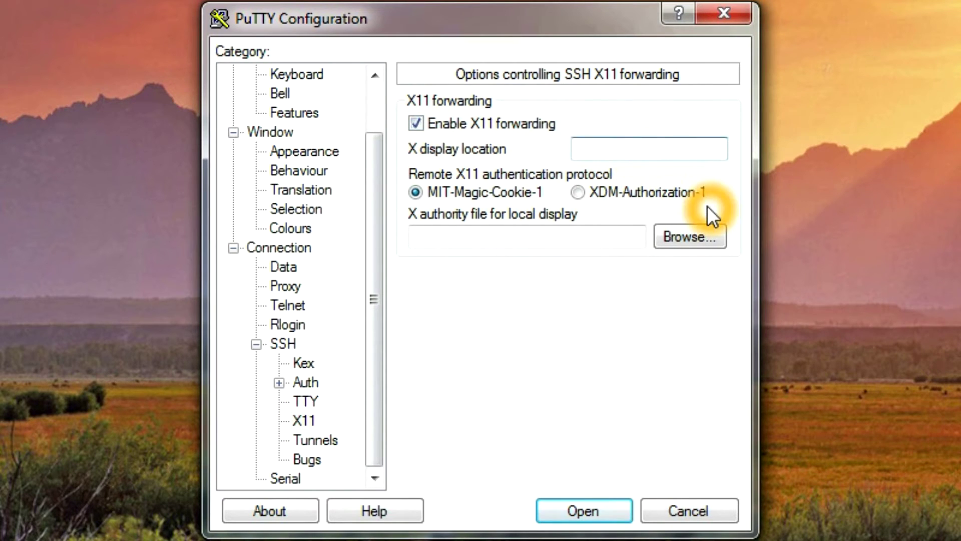
pyautogui.write('localhost:0.0')
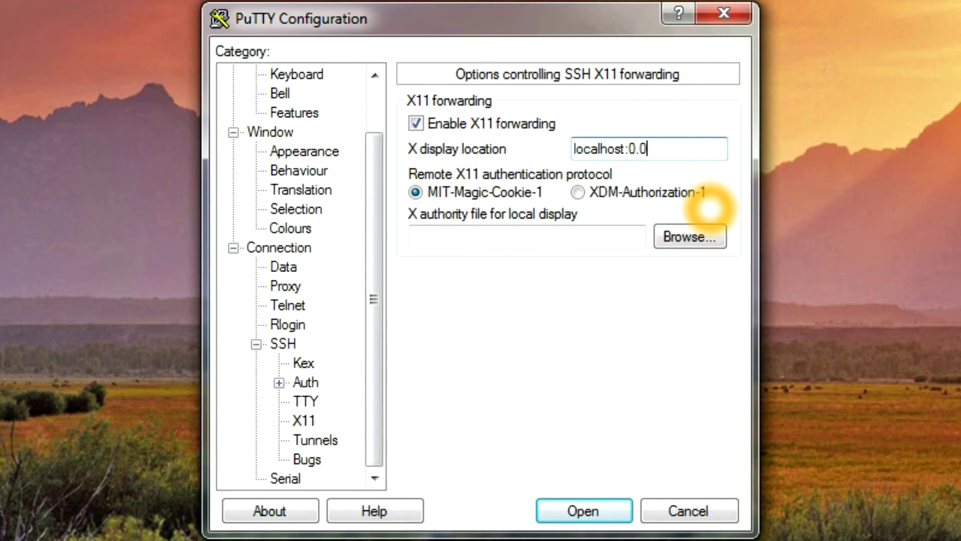
pyautogui.moveTo(380, 236); pyautogui.dragTo(369, 129)
pyautogui.click(273, 73)
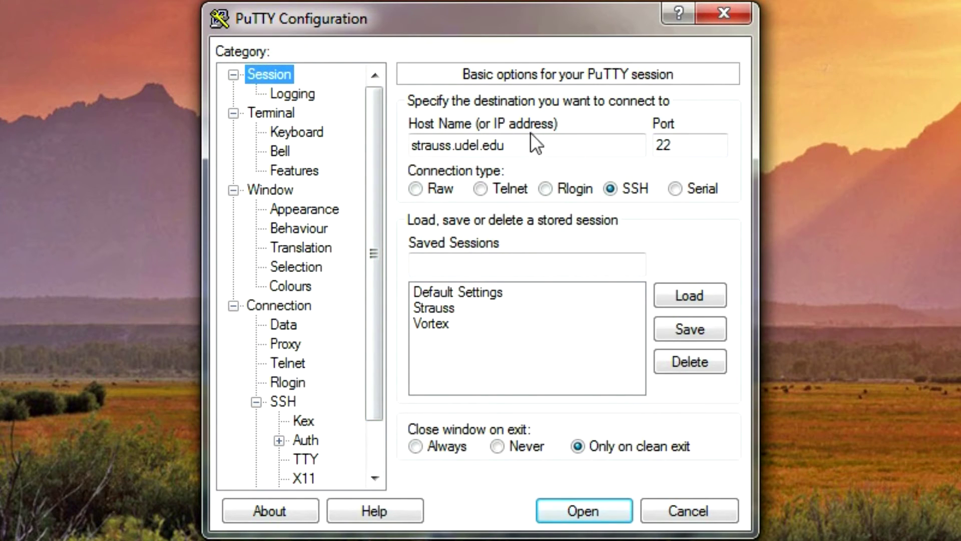
# Save the current connection settings as a PuTTY session named 'test'.
pyautogui.click(695, 332)
pyautogui.click(557, 262)
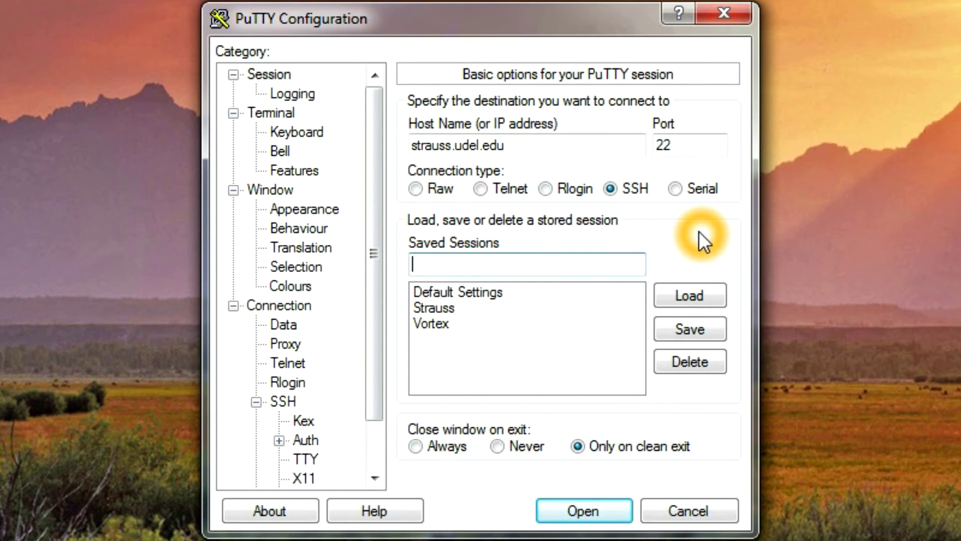
pyautogui.write('test')
pyautogui.click(693, 331)
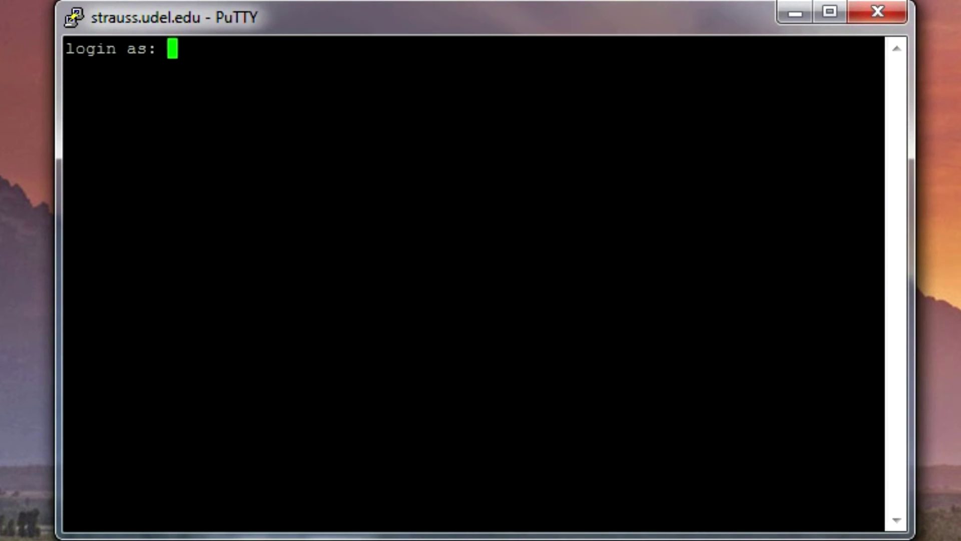
# Log in to strauss.udel.edu with the account username and password, then type matlab.
pyautogui.press('Return')
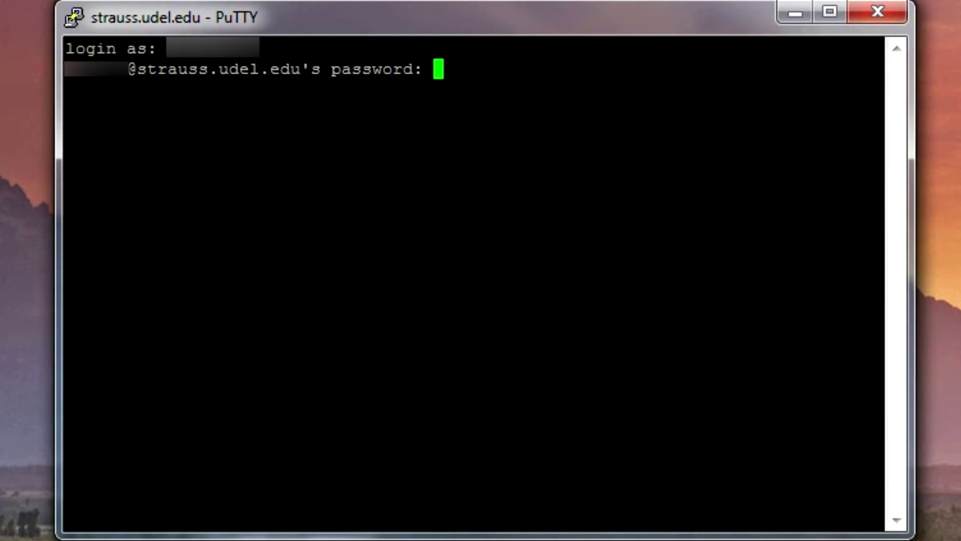
pyautogui.press('Return')
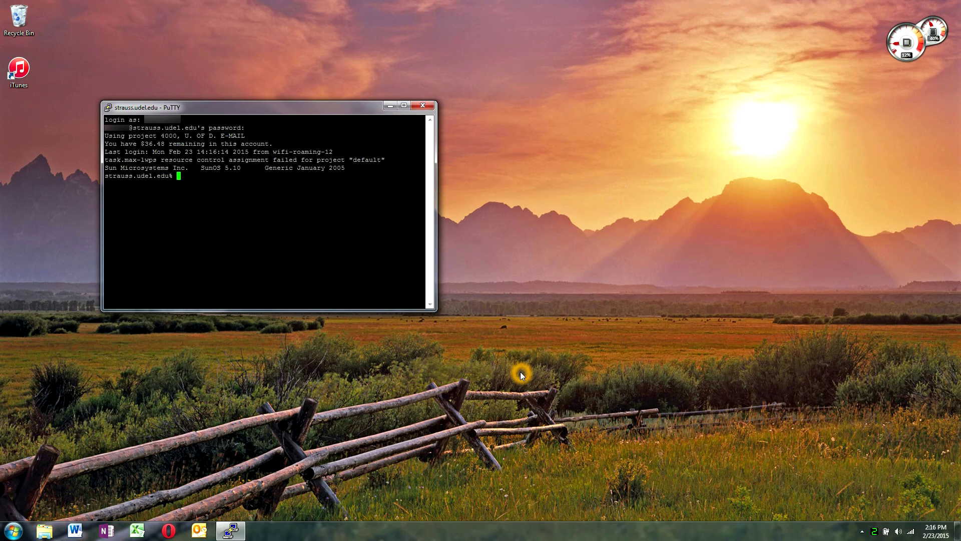
pyautogui.write('matlab')
# Run matlab on the server and bring the MATLAB R2009b window to the front.
pyautogui.press('Return')
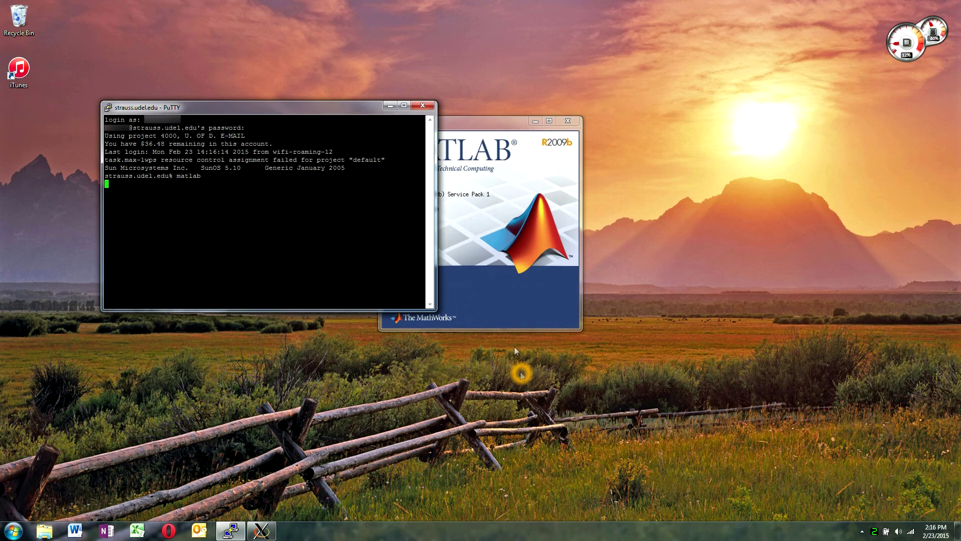
pyautogui.click(476, 125)
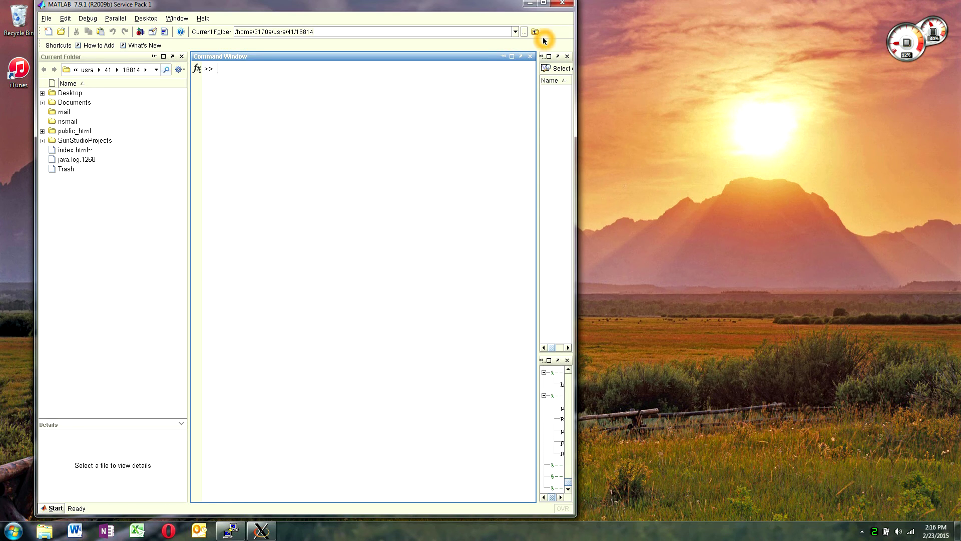
# Close the MATLAB window and end the strauss session with the logout command.
pyautogui.click(563, 4)
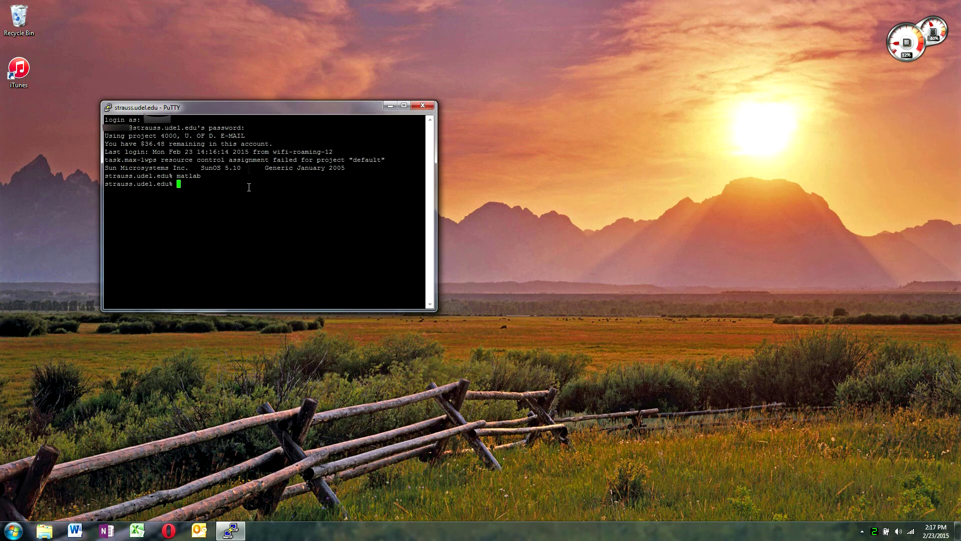
pyautogui.click(231, 243)
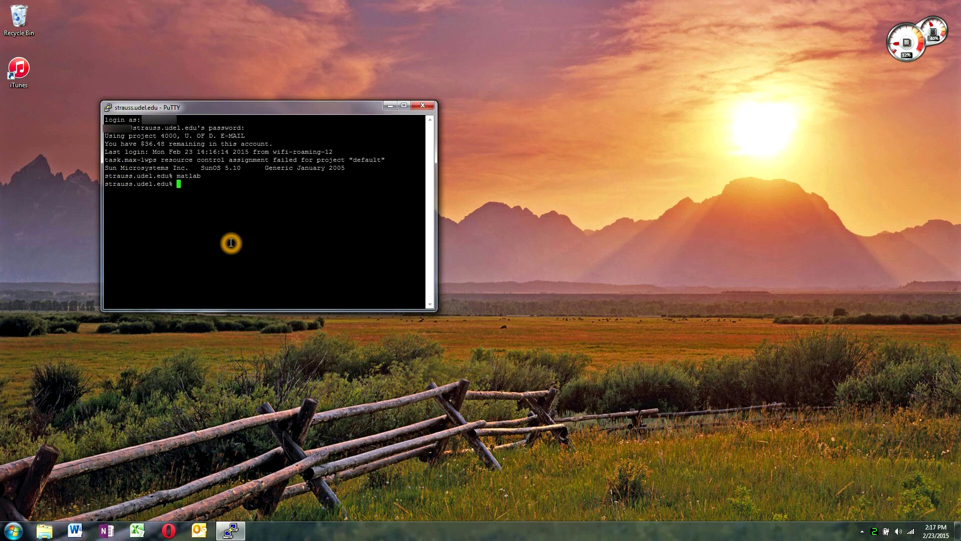
pyautogui.write('logout')
pyautogui.press('Return')
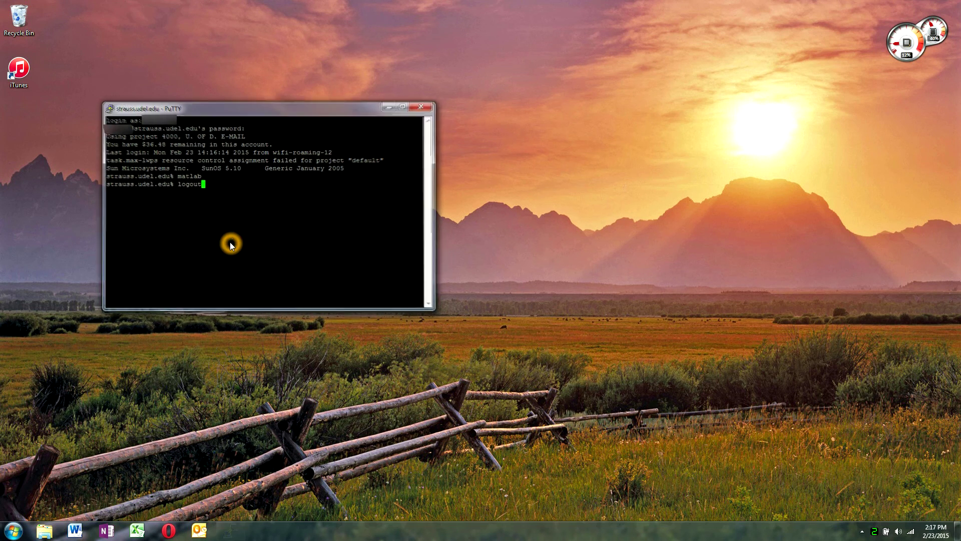